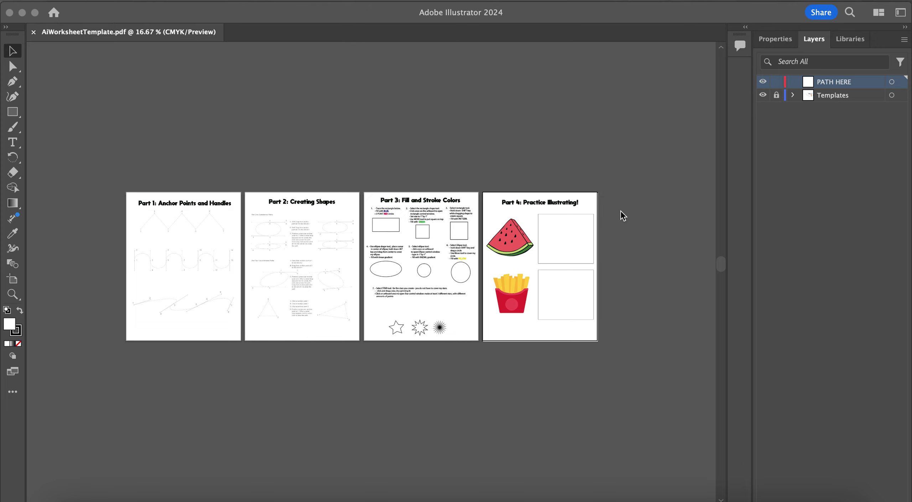
# Step: Zoom the worksheet to 100% and pan to the Part 1: Anchor Points and Handles heading
pyautogui.click(142, 171)
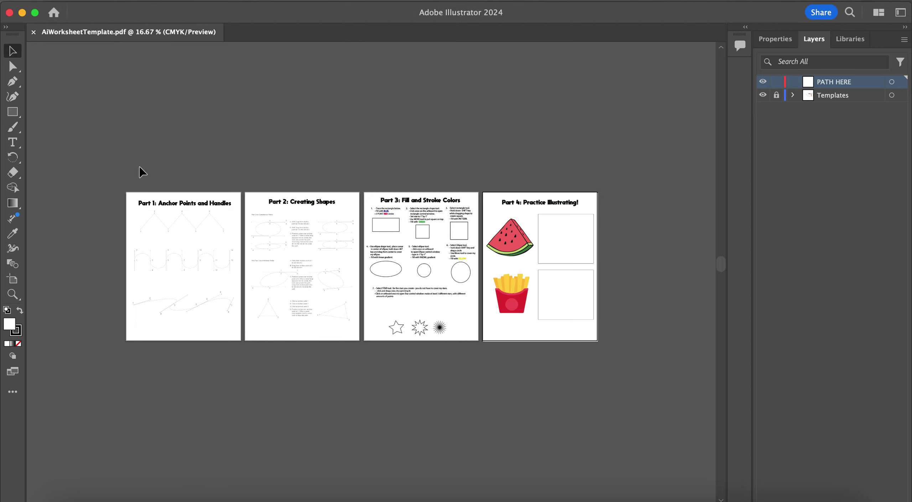
pyautogui.press('super+equal')
pyautogui.press('super+equal')
pyautogui.press('super+equal')
pyautogui.press('super+equal')
pyautogui.press('super+equal')
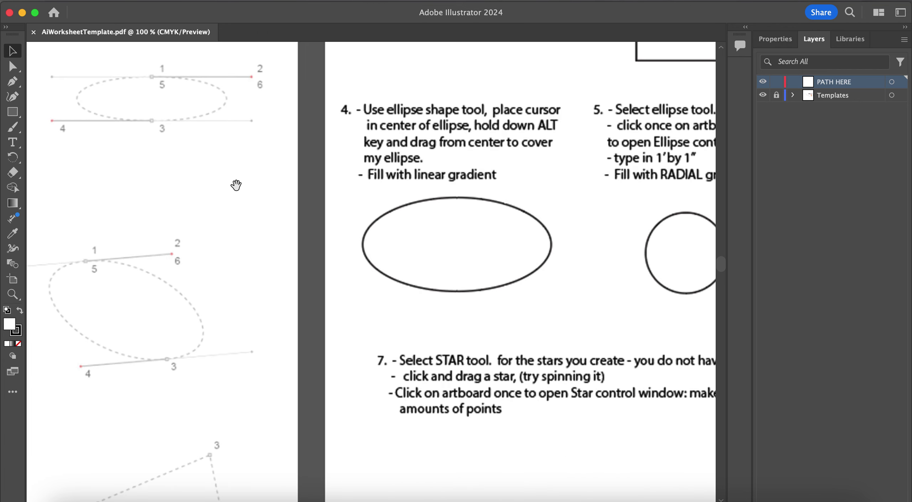
pyautogui.moveTo(203, 194); pyautogui.dragTo(757, 221)
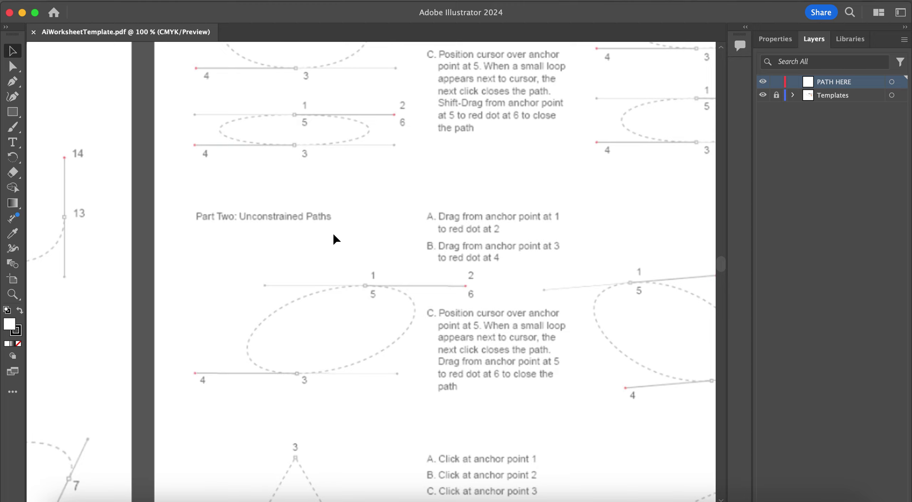
pyautogui.moveTo(241, 230); pyautogui.dragTo(581, 185)
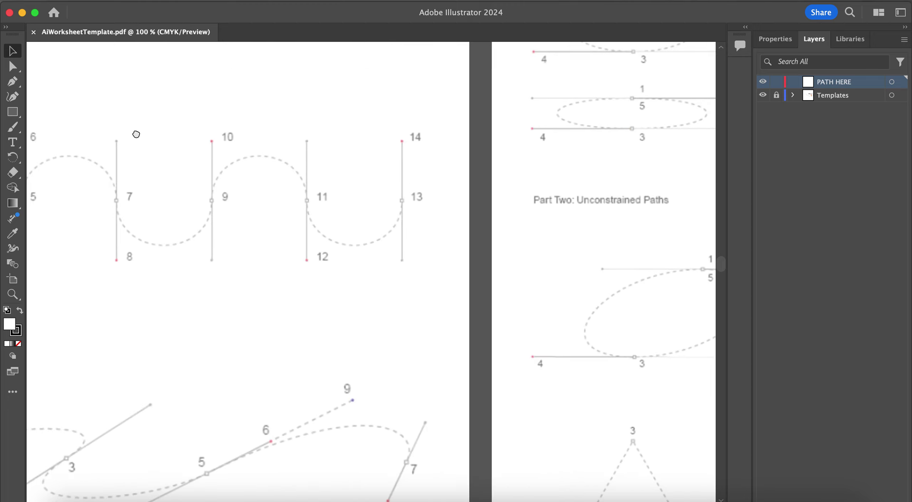
pyautogui.moveTo(136, 134); pyautogui.dragTo(384, 430)
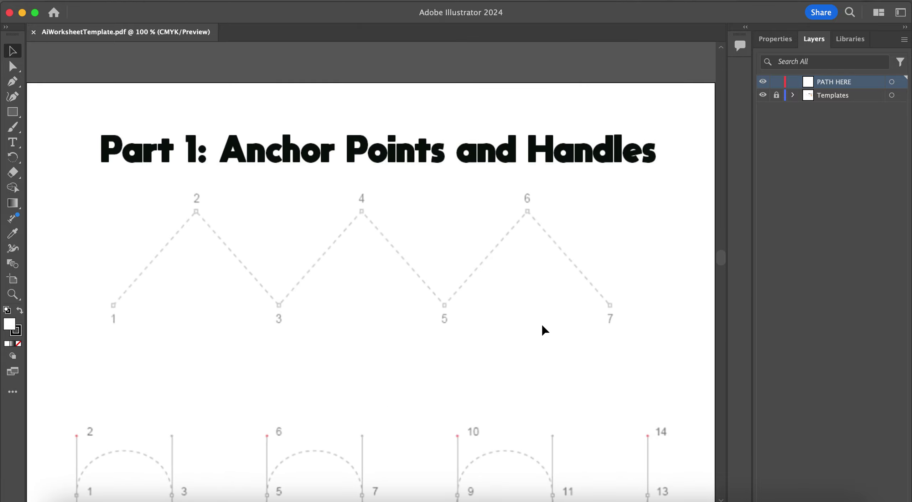
pyautogui.scroll(-2, 542, 325)
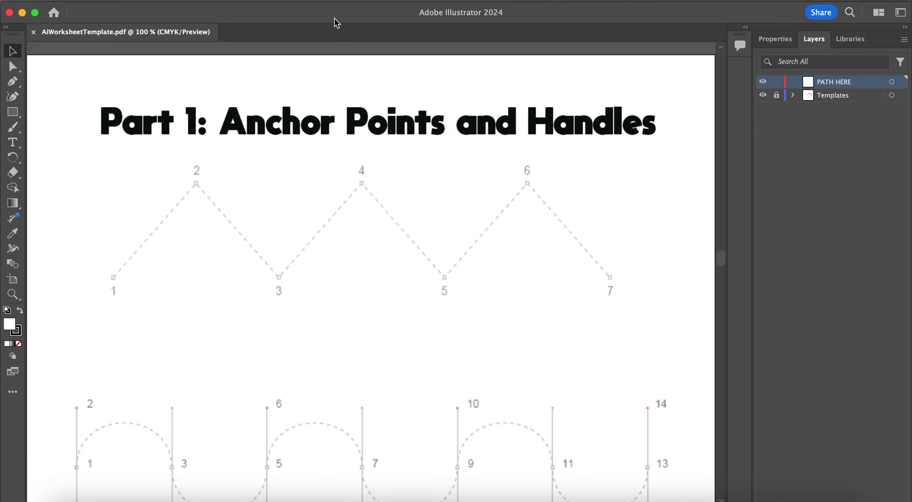
# Step: Switch to the Automation workspace from Window > Workspace
pyautogui.click(333, 2)
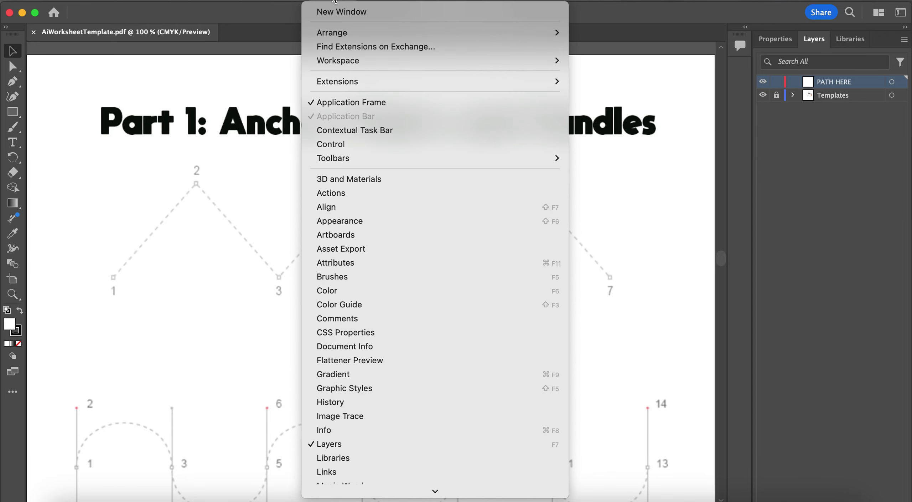
pyautogui.moveTo(359, 61)
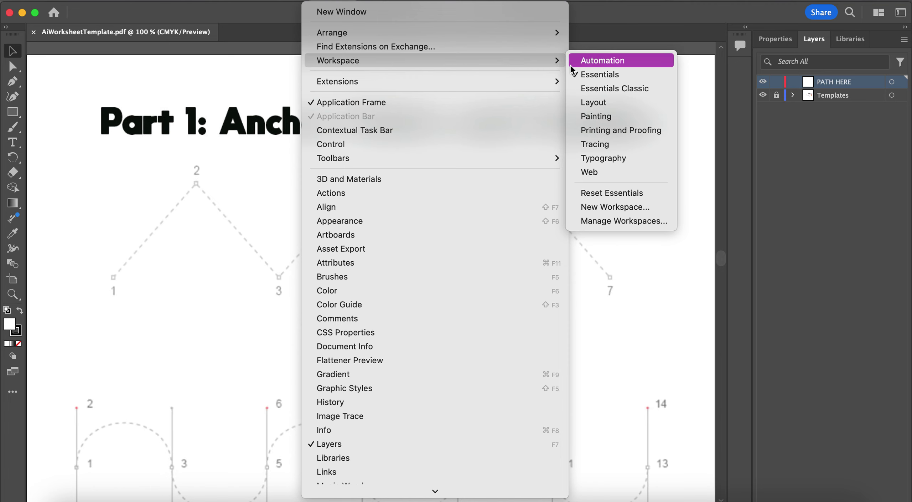
pyautogui.click(591, 63)
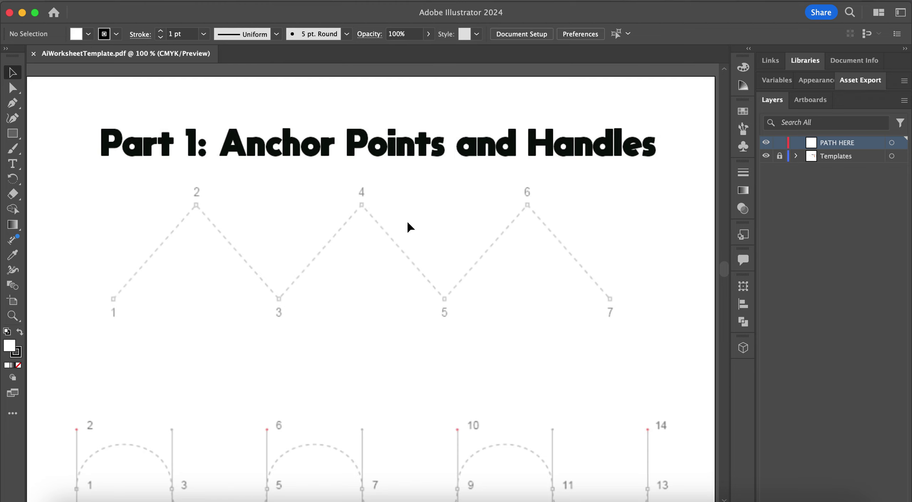
pyautogui.scroll(-2, 409, 227)
# Step: Choose the Pen tool and set the fill of new paths to None
pyautogui.scroll(-2, 409, 226)
pyautogui.hscroll(-2, 409, 227)
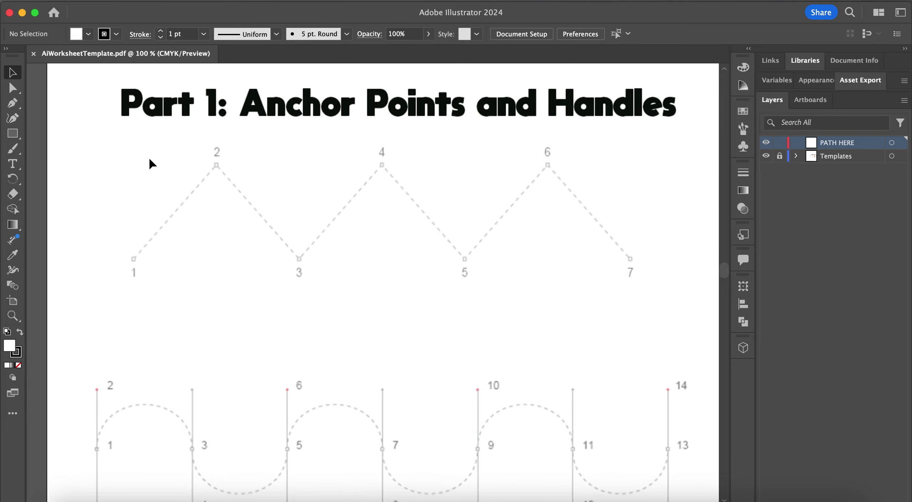
pyautogui.click(13, 104)
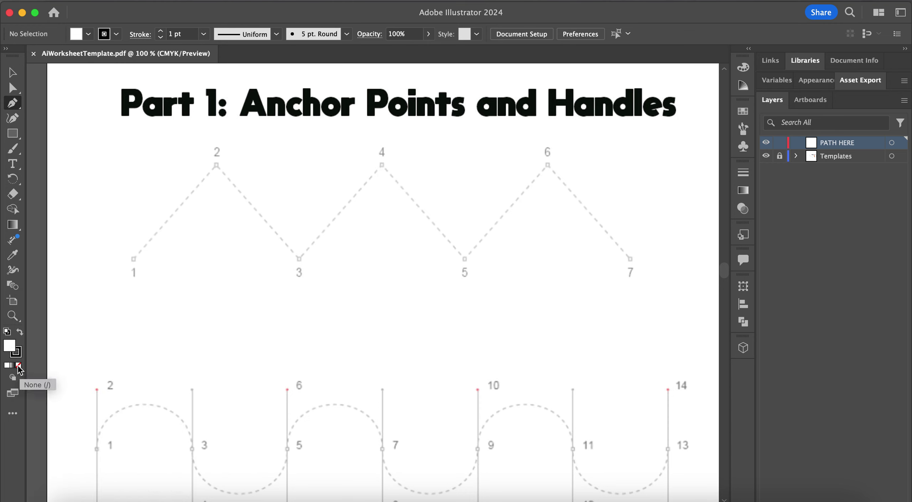
pyautogui.click(18, 366)
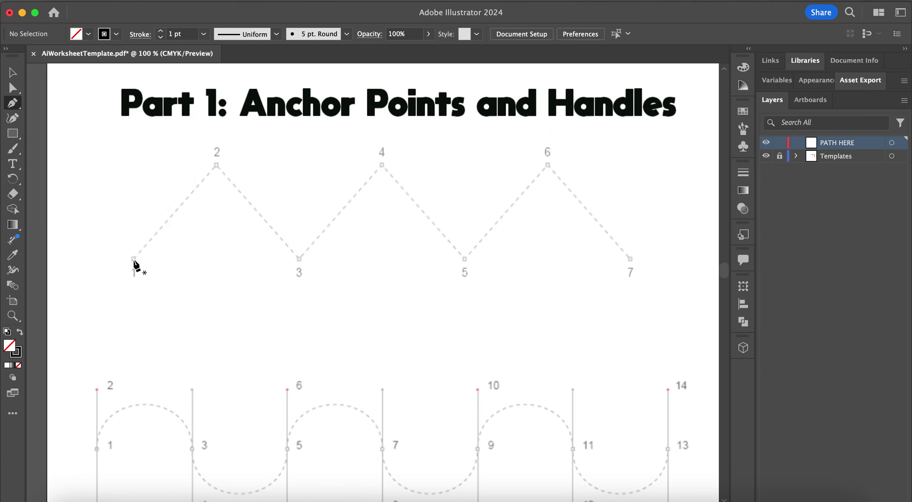
# Step: Trace the zigzag through anchor points 1 to 7 with the Pen, then deselect the path
pyautogui.click(134, 260)
pyautogui.click(218, 165)
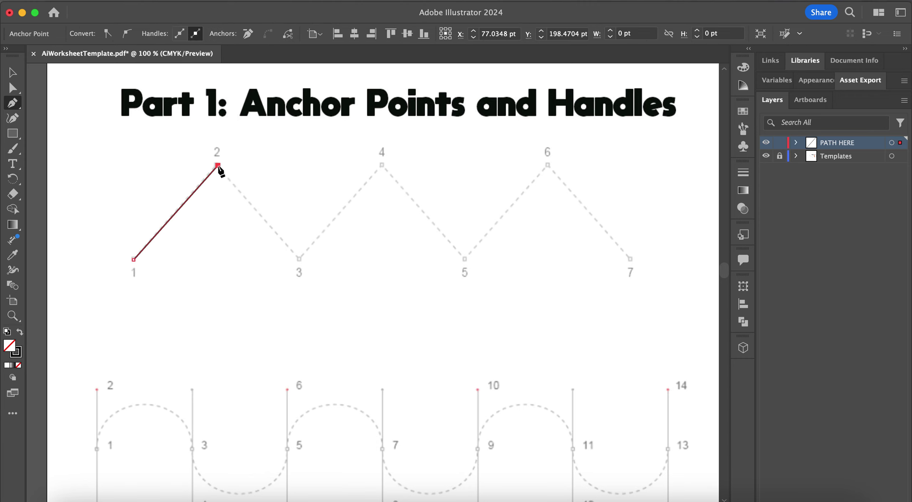
pyautogui.click(299, 260)
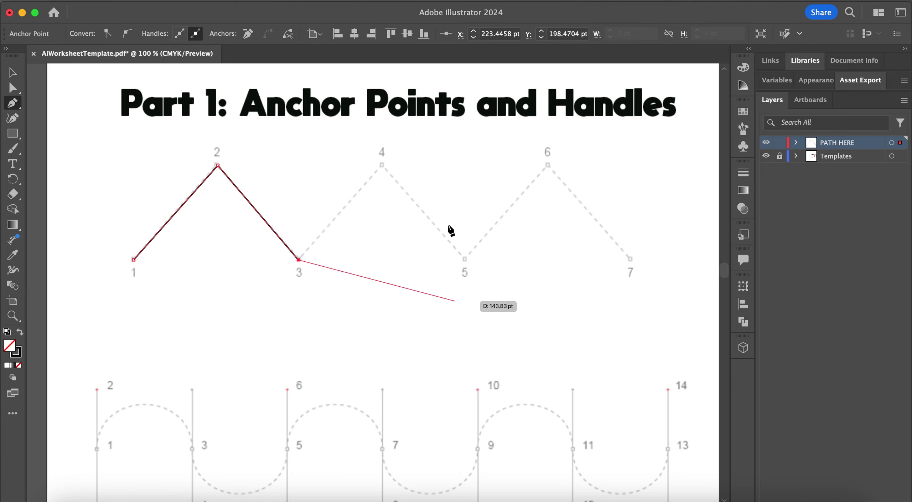
pyautogui.click(382, 165)
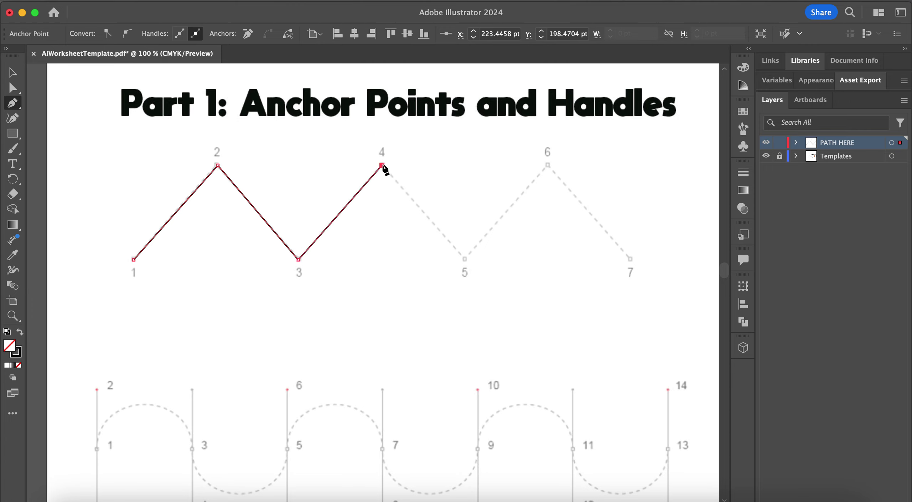
pyautogui.click(465, 260)
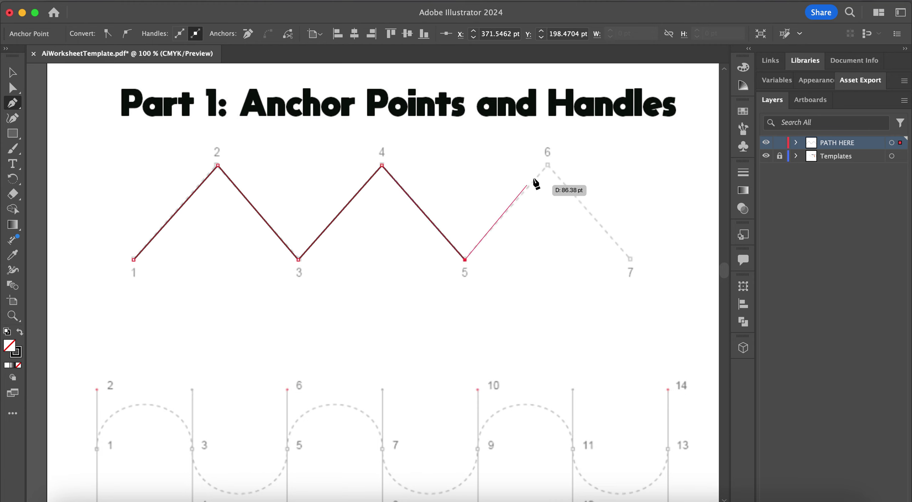
pyautogui.click(548, 165)
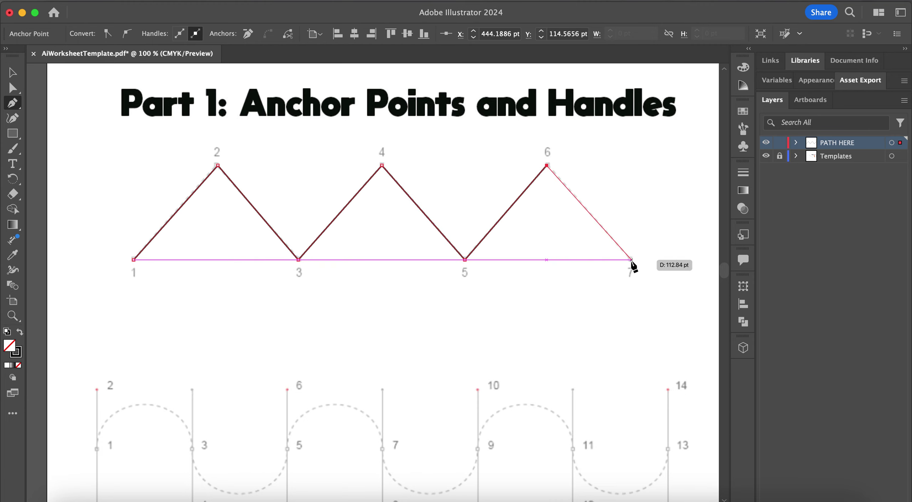
pyautogui.click(630, 260)
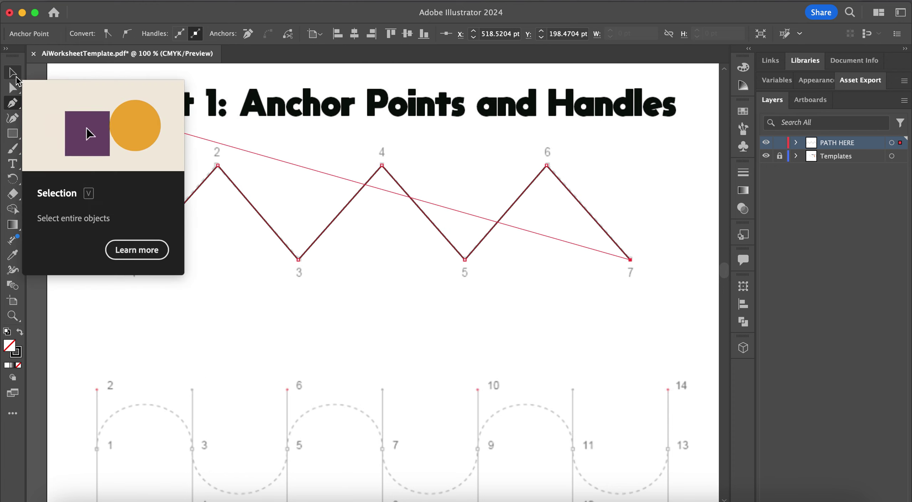
pyautogui.click(14, 75)
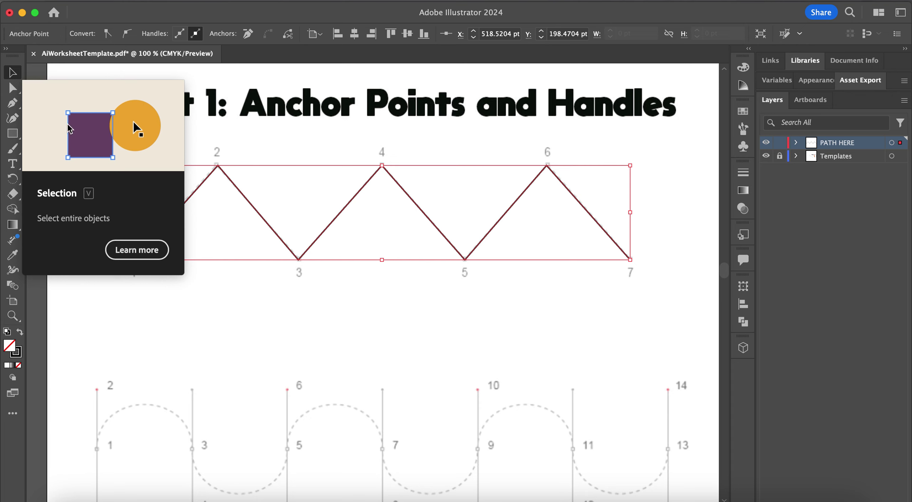
pyautogui.click(264, 308)
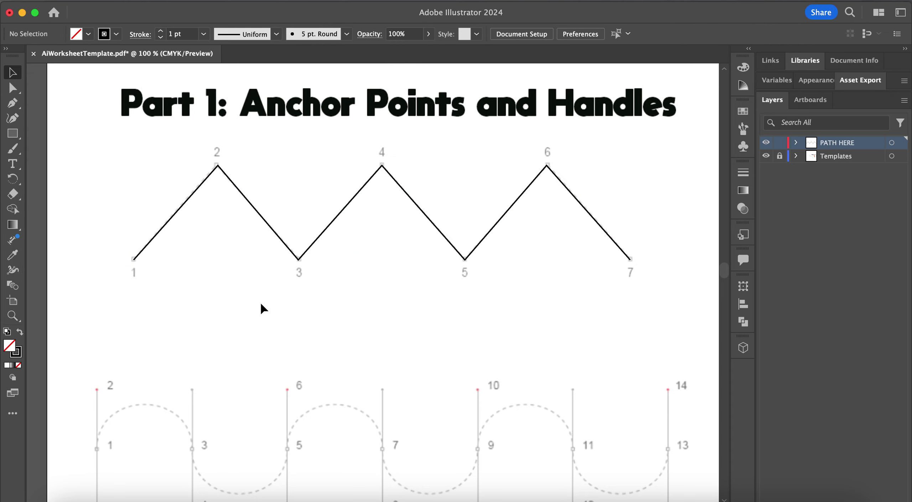
# Step: Start the wave at point 1, anchoring points 1, 3 and 5 with vertical handles toward 2, 4 and 6
pyautogui.scroll(-5, 264, 309)
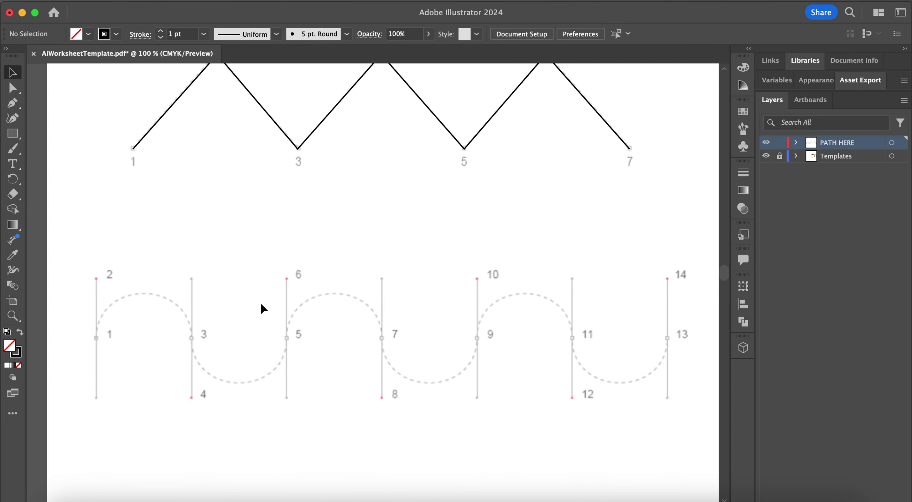
pyautogui.scroll(-3, 264, 309)
pyautogui.scroll(-2, 264, 308)
pyautogui.hscroll(1, 263, 308)
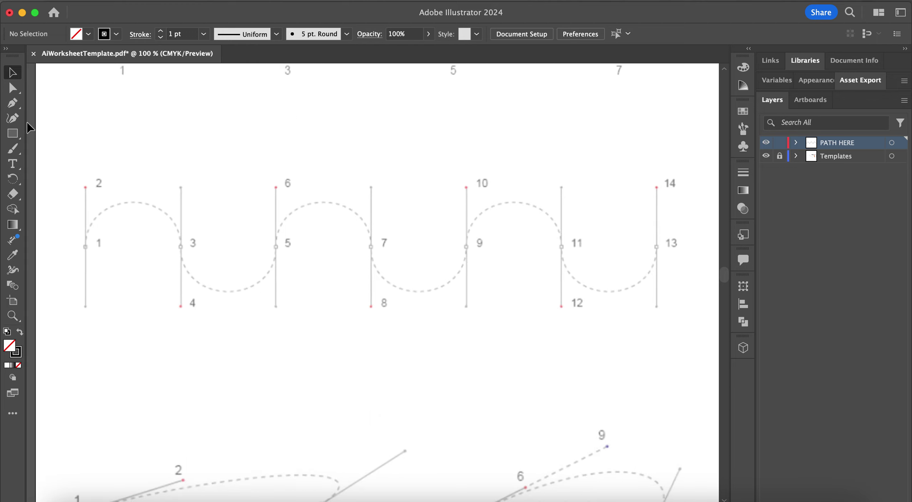
pyautogui.click(13, 103)
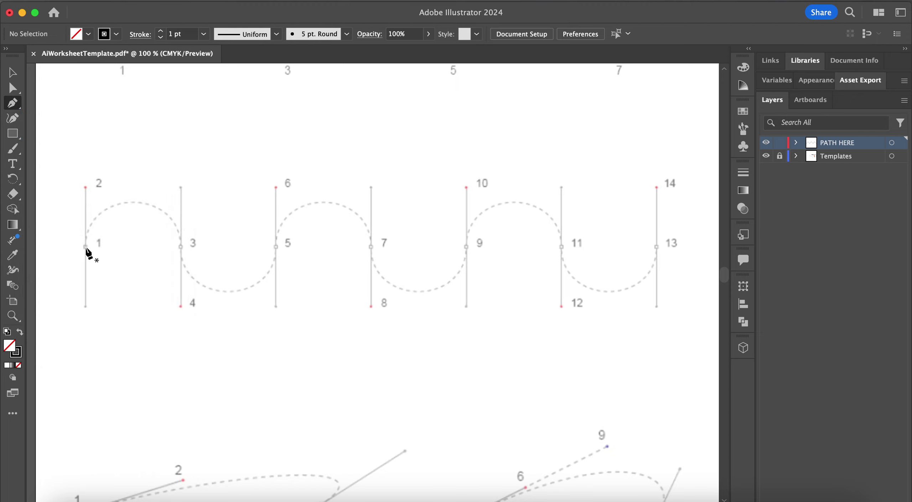
pyautogui.click(85, 247)
pyautogui.moveTo(86, 249); pyautogui.dragTo(86, 188)
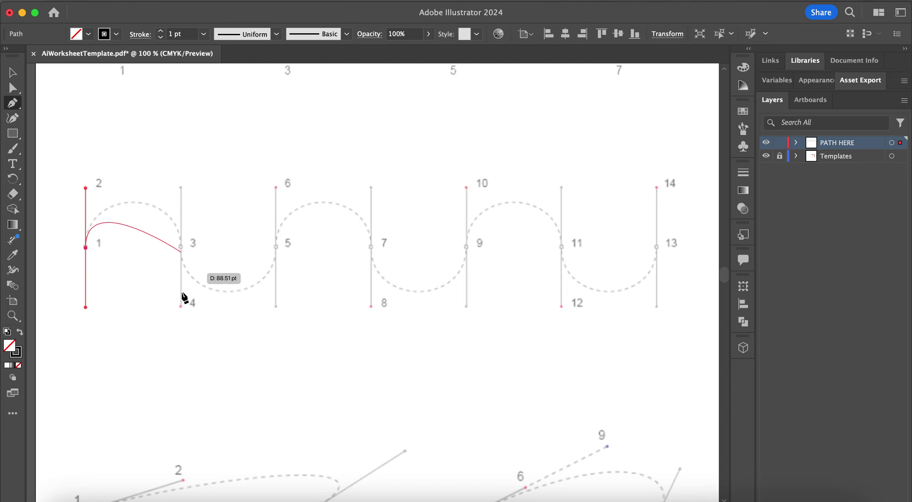
pyautogui.moveTo(180, 247); pyautogui.dragTo(182, 309)
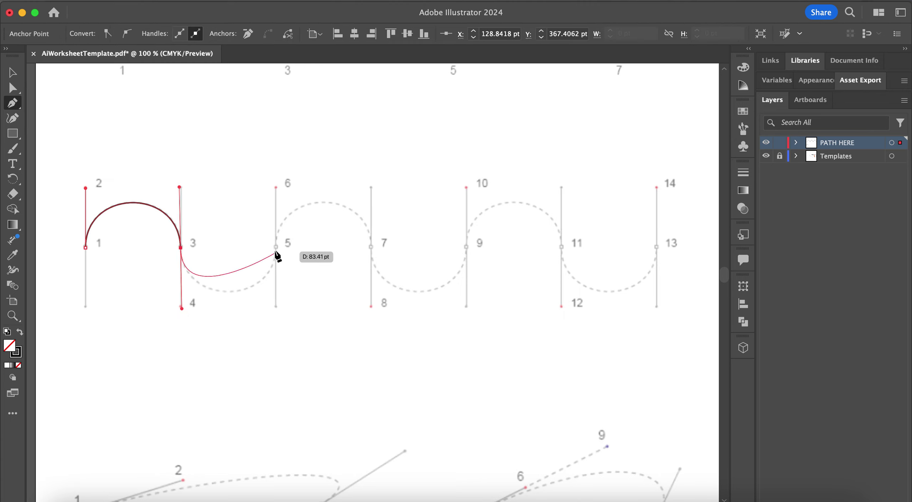
pyautogui.moveTo(276, 247); pyautogui.dragTo(277, 190)
# Step: Continue the wave through points 7, 9, 11 and 13, then deselect the finished path
pyautogui.click(372, 247)
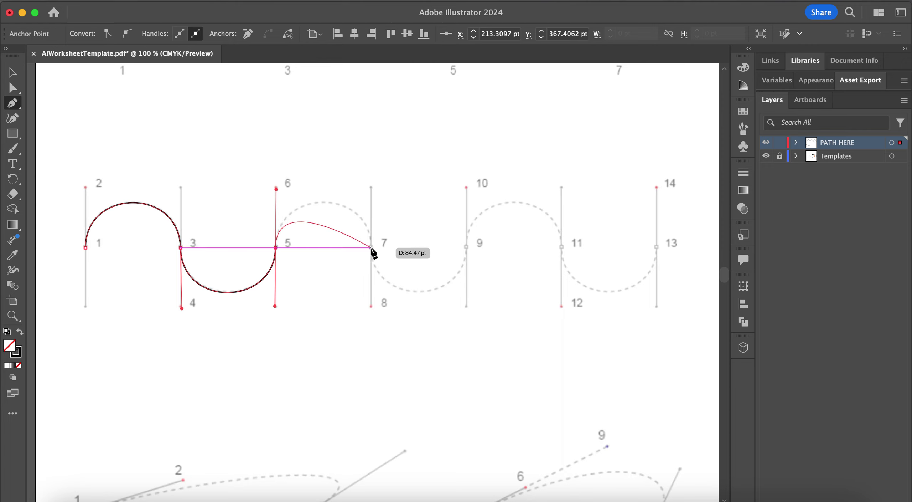
pyautogui.moveTo(371, 248); pyautogui.dragTo(372, 310)
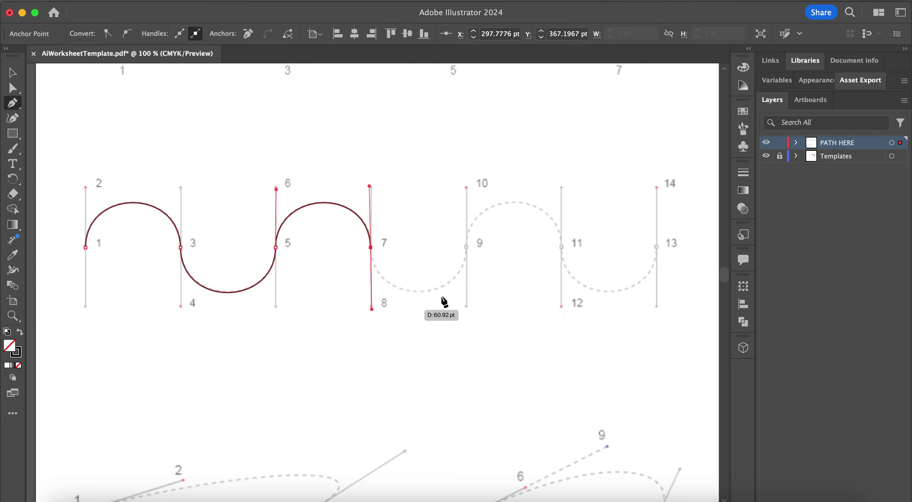
pyautogui.moveTo(466, 246); pyautogui.dragTo(467, 186)
pyautogui.click(562, 247)
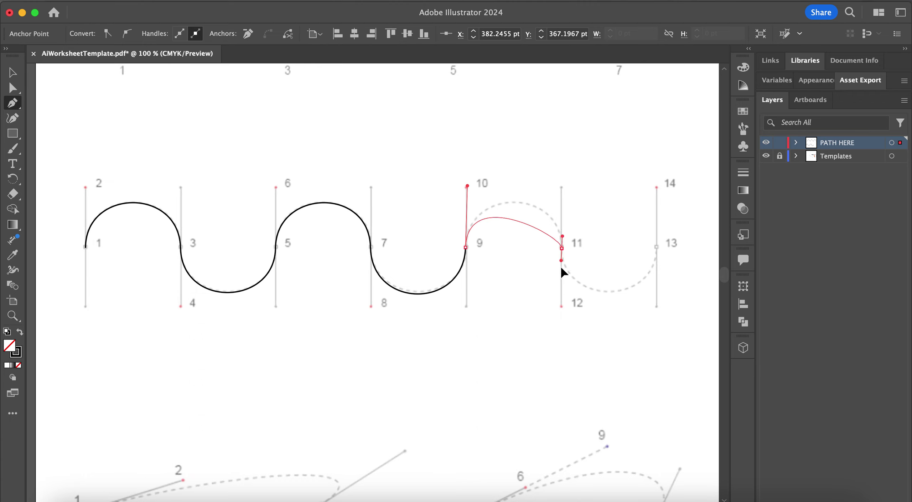
pyautogui.moveTo(561, 268); pyautogui.dragTo(562, 311)
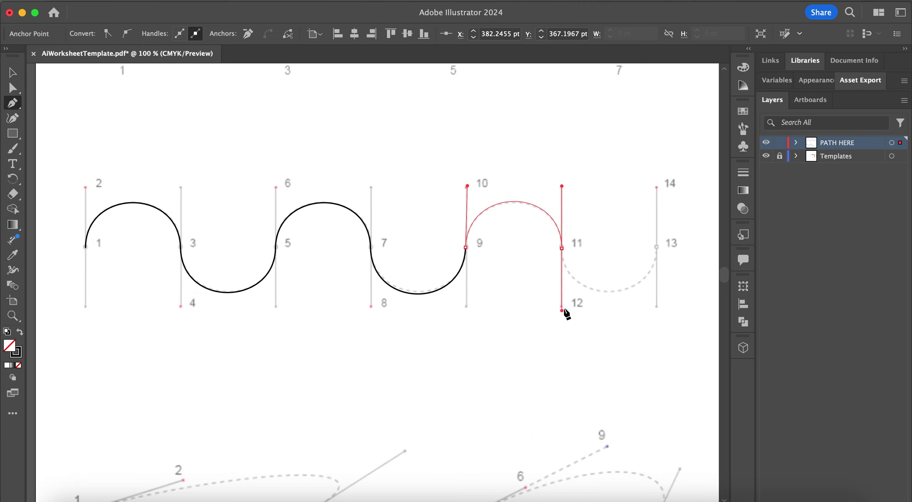
pyautogui.moveTo(657, 247); pyautogui.dragTo(659, 191)
pyautogui.scroll(-5, 413, 311)
pyautogui.hscroll(-2, 413, 311)
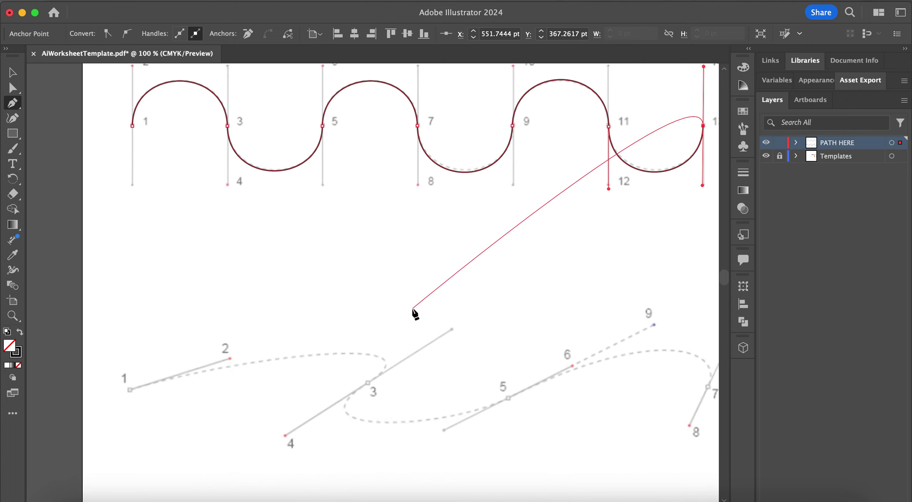
pyautogui.click(12, 73)
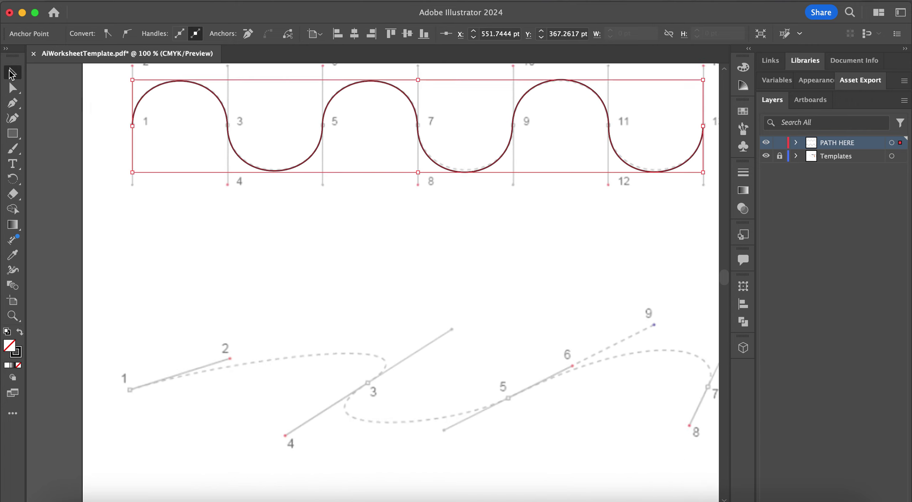
pyautogui.click(251, 237)
# Step: Scroll to the angled-handle curve guide and start a path at point 1 toward point 2
pyautogui.scroll(-2, 251, 237)
pyautogui.hscroll(3, 251, 237)
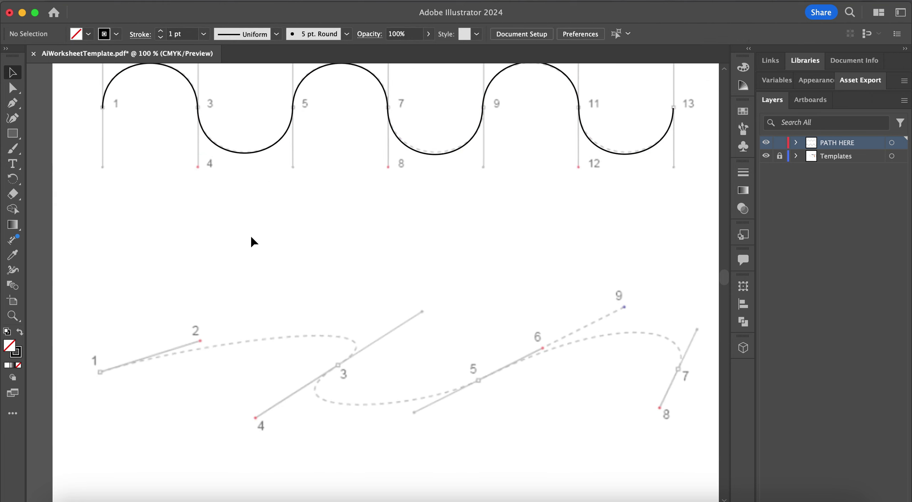
pyautogui.scroll(-3, 251, 237)
pyautogui.hscroll(1, 251, 237)
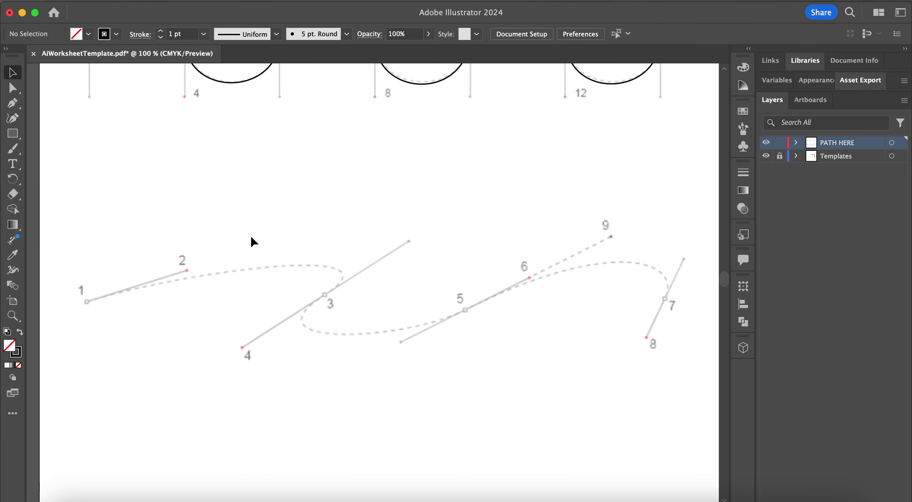
pyautogui.scroll(2, 252, 239)
pyautogui.hscroll(1, 251, 239)
pyautogui.scroll(2, 251, 239)
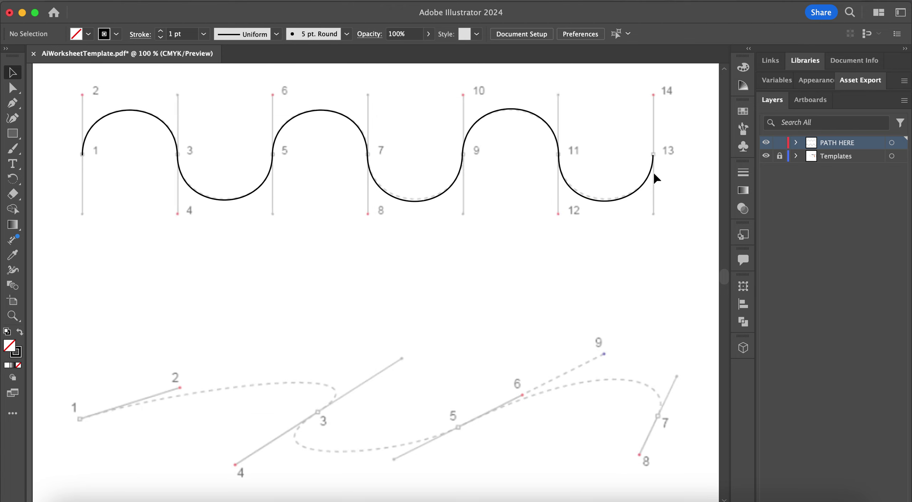
pyautogui.scroll(-4, 433, 256)
pyautogui.hscroll(-1, 433, 257)
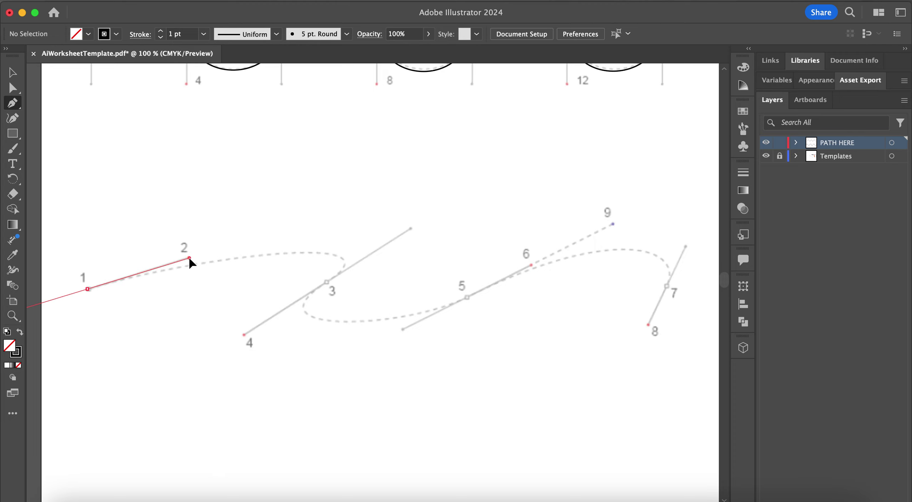
pyautogui.moveTo(190, 262); pyautogui.dragTo(189, 261)
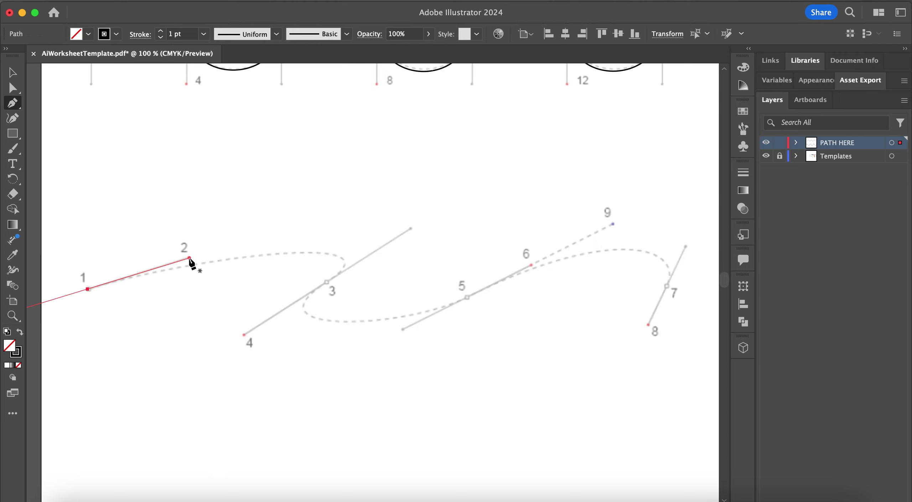
# Step: Extend the curve through points 3, 5 and 7 with angled handles toward 4, 6 and 8, then end it
pyautogui.click(327, 281)
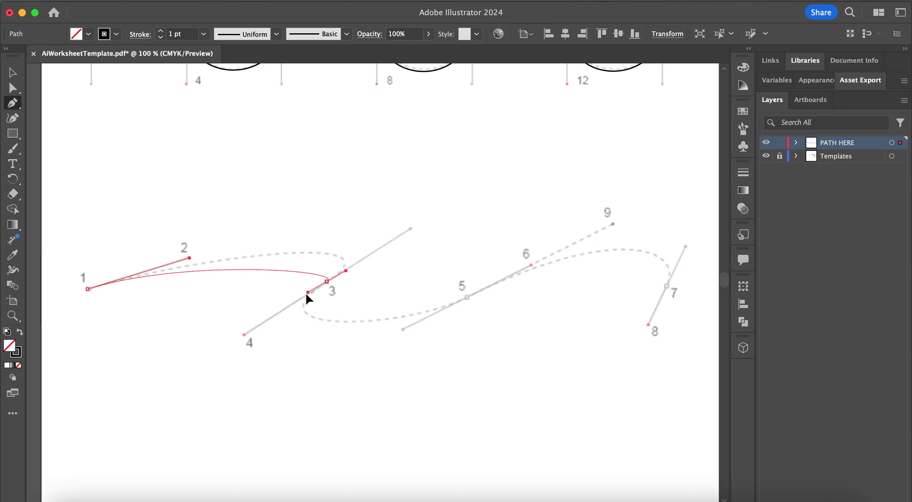
pyautogui.moveTo(308, 294); pyautogui.dragTo(244, 336)
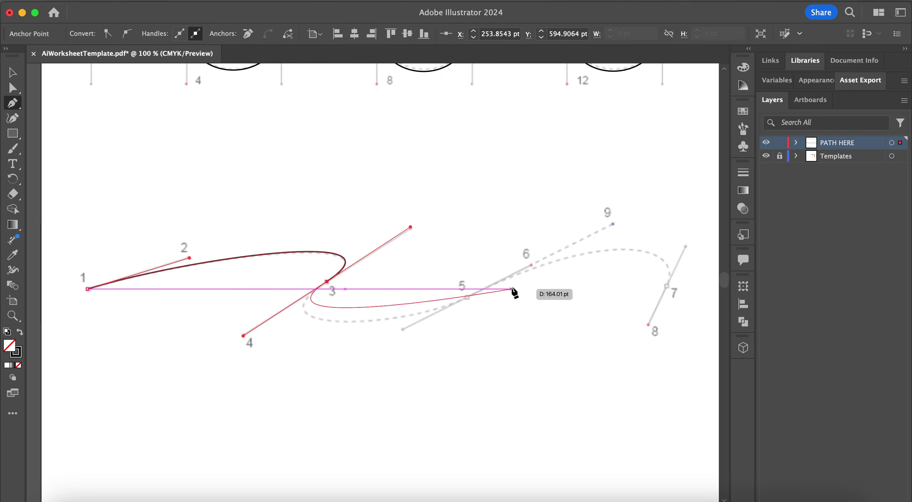
pyautogui.hscroll(3, 514, 291)
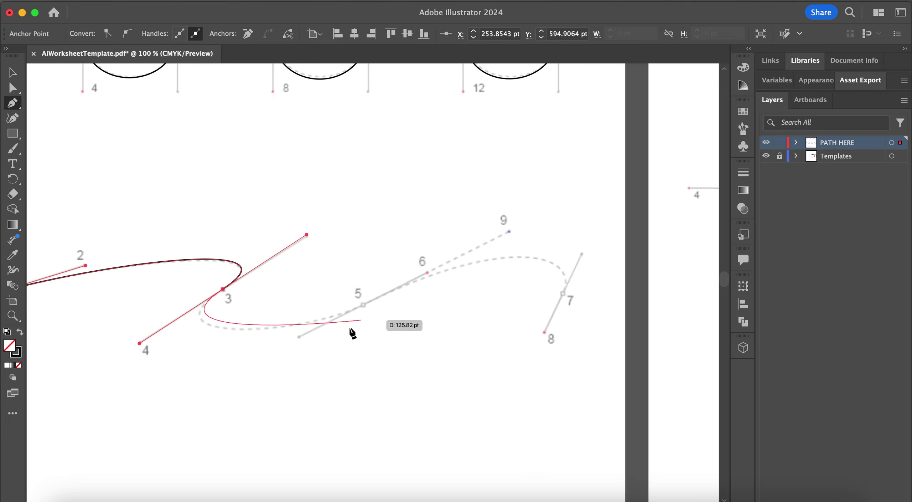
pyautogui.click(361, 306)
pyautogui.moveTo(362, 305); pyautogui.dragTo(423, 277)
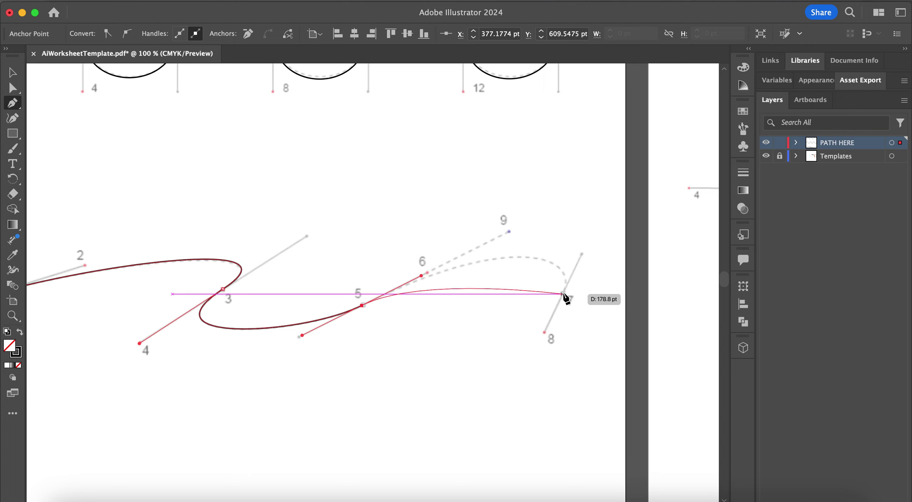
pyautogui.moveTo(564, 294); pyautogui.dragTo(531, 364)
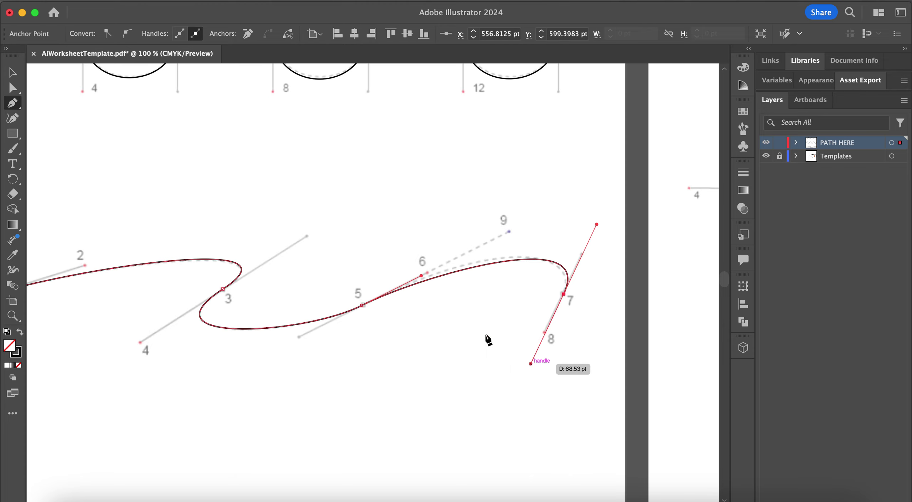
pyautogui.click(13, 71)
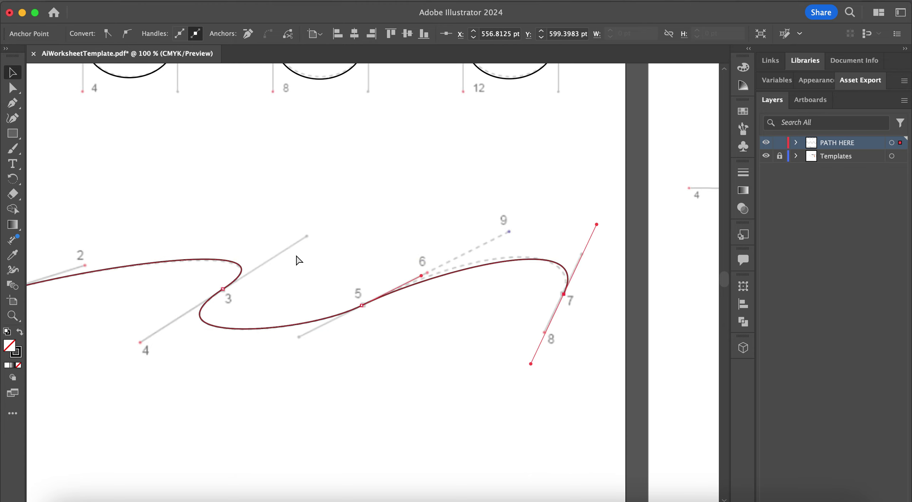
pyautogui.scroll(-3, 296, 255)
pyautogui.scroll(2, 367, 265)
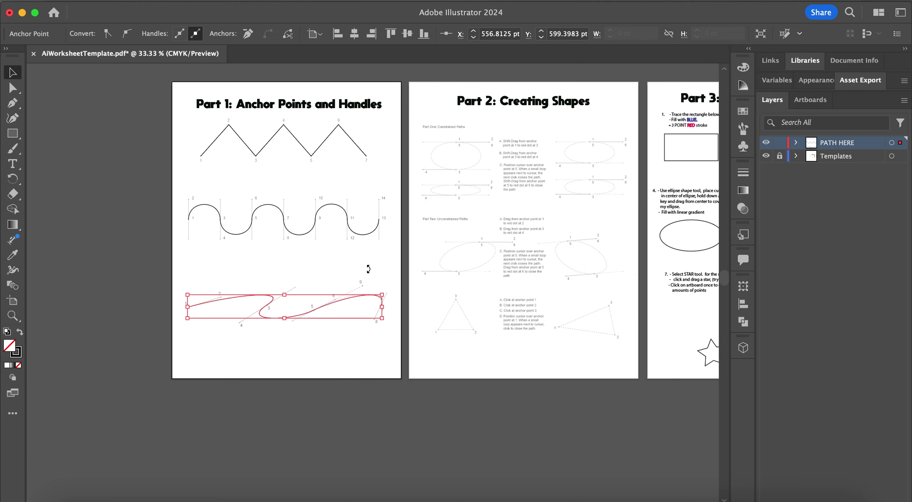